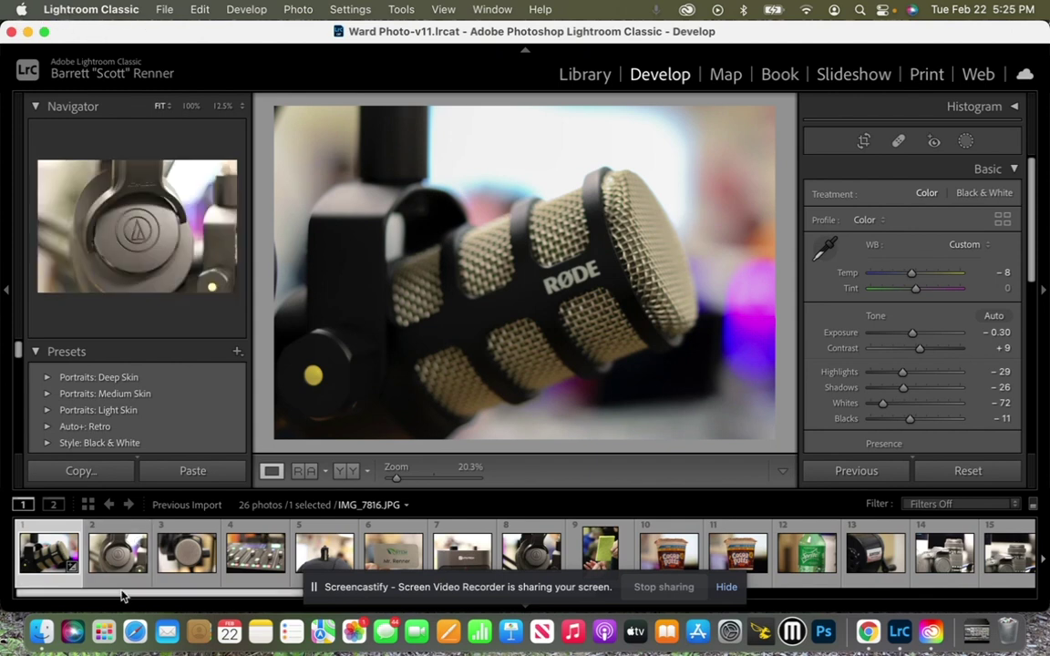
# Step: Minimise the web browser, return to Lightroom, and open the Watermark Editor from the application menu
pyautogui.click(143, 640)
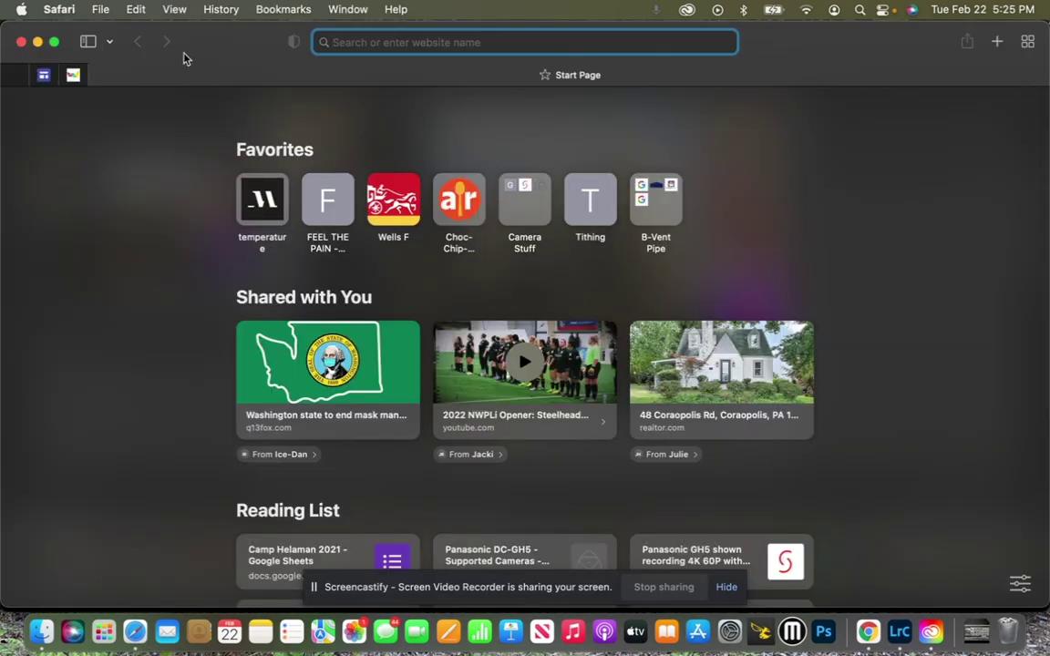
pyautogui.click(38, 43)
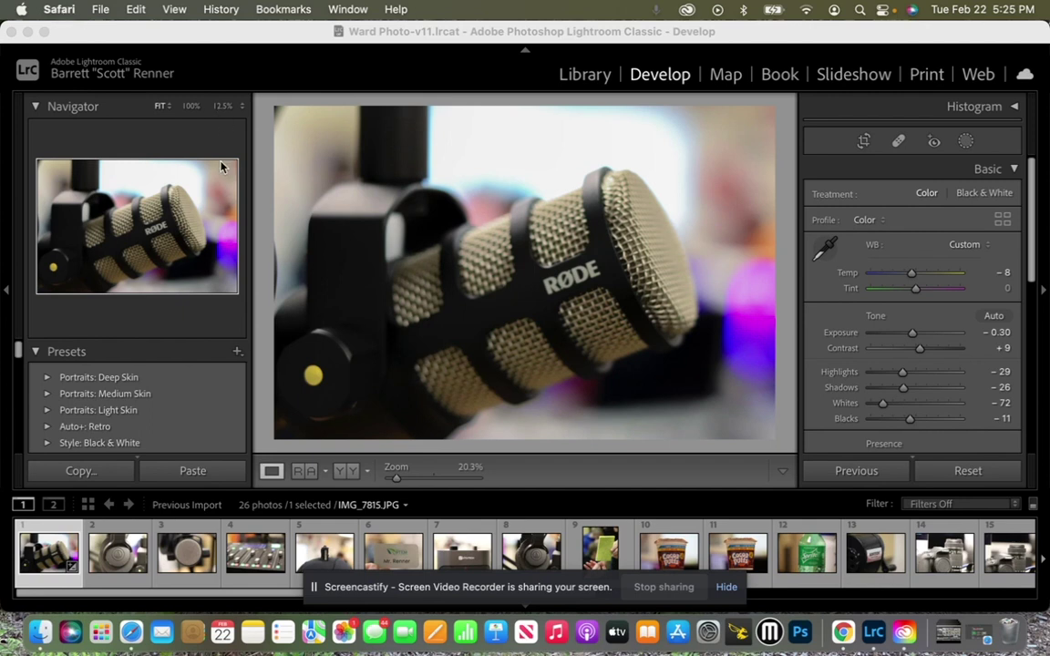
pyautogui.click(222, 106)
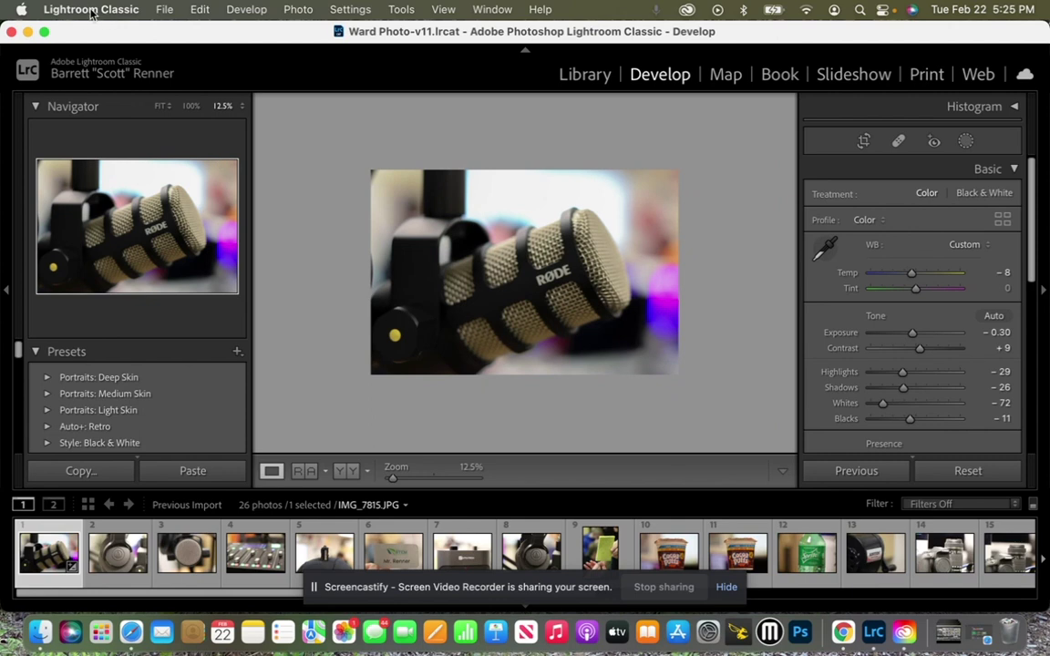
pyautogui.click(91, 11)
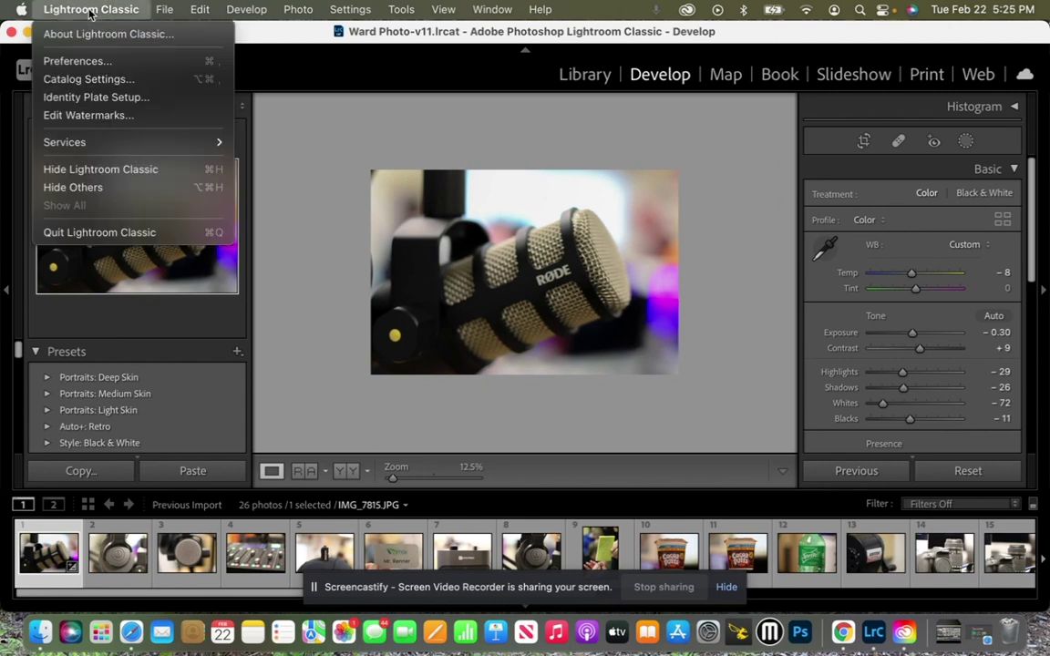
pyautogui.click(89, 116)
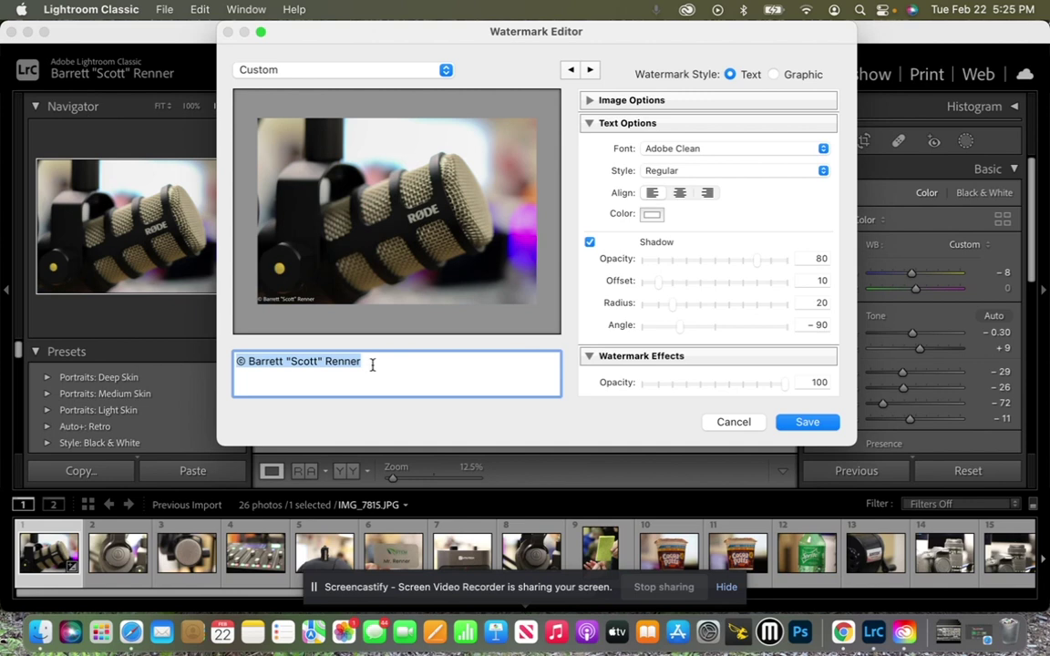
# Step: Replace the copyright text with the photographer's name and set it in Adobe Gothic Std
pyautogui.press('BackSpace')
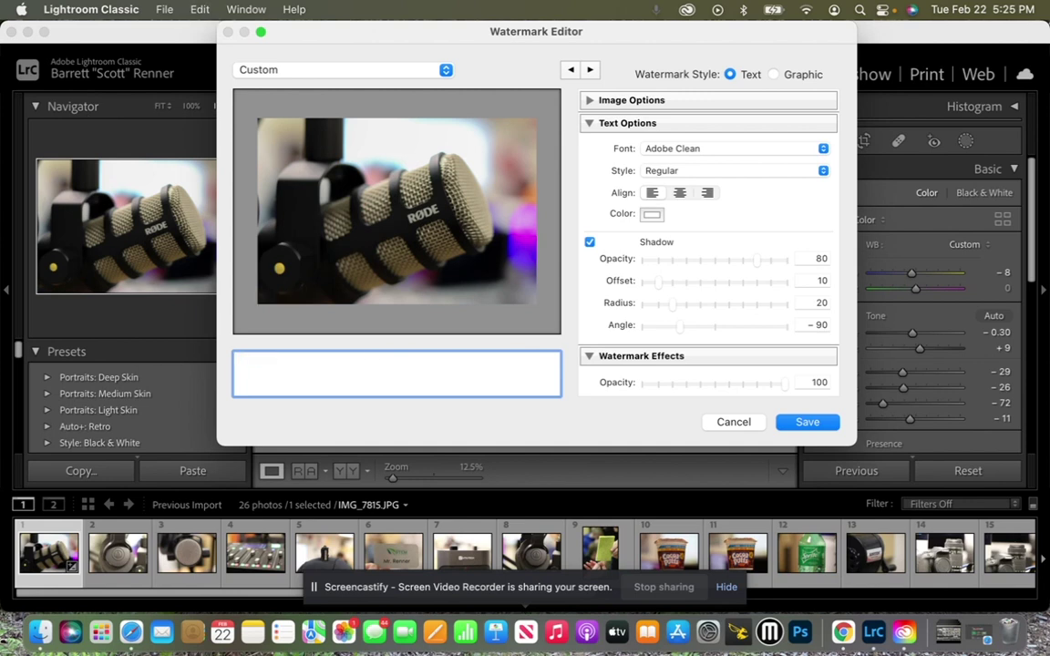
pyautogui.write('Scotty Renner')
pyautogui.moveTo(277, 298)
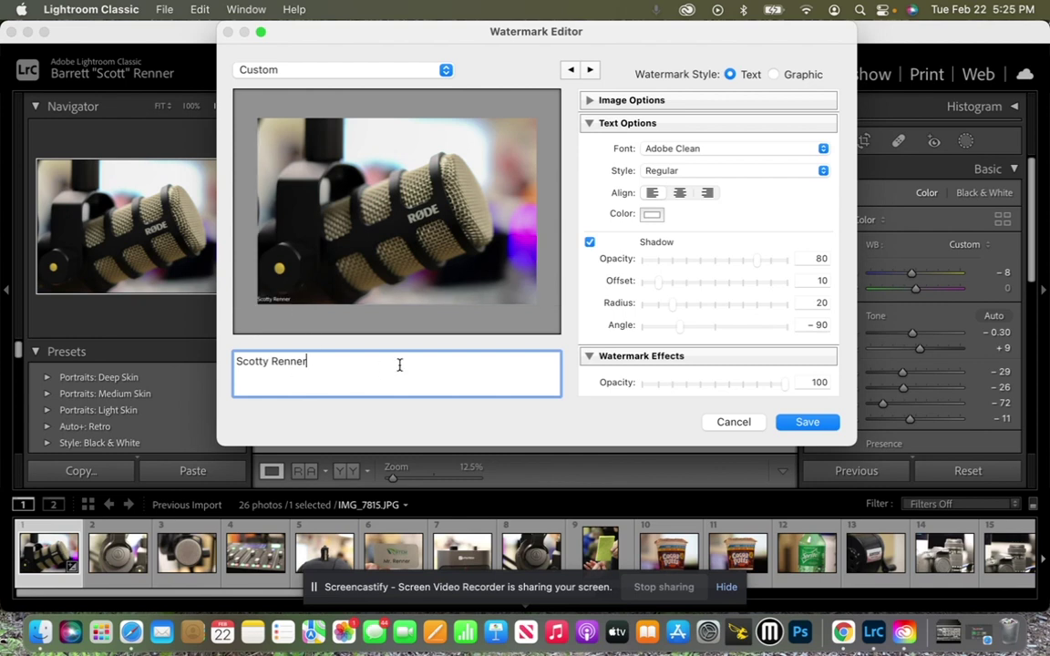
pyautogui.moveTo(377, 361); pyautogui.dragTo(196, 342)
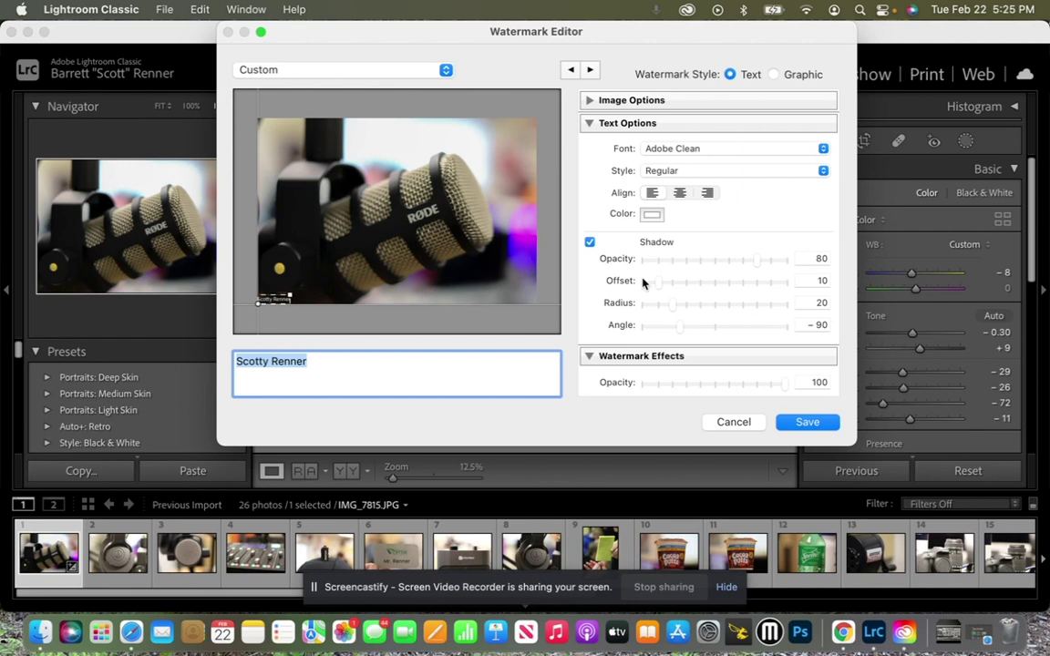
pyautogui.click(722, 149)
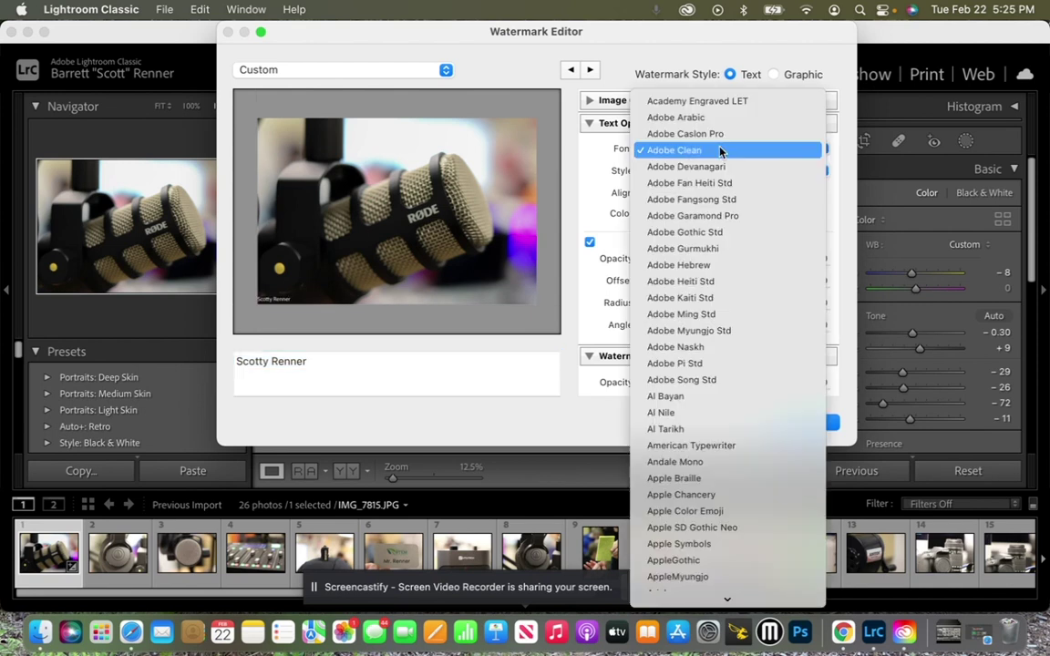
pyautogui.click(719, 233)
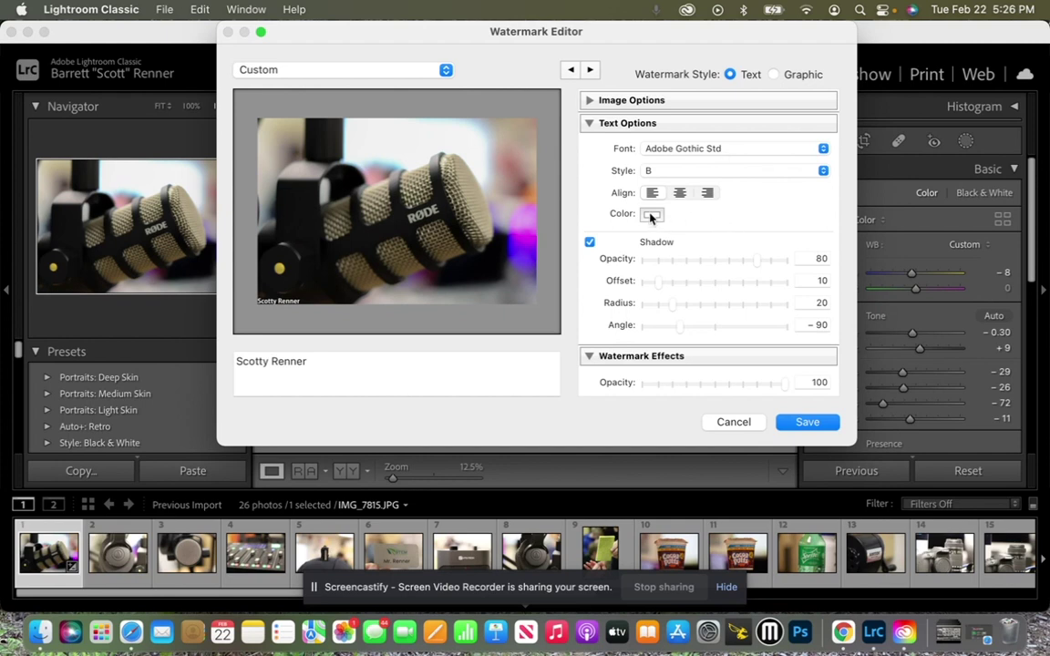
# Step: After briefly trying green, make the watermark text fully bright white in the colour picker
pyautogui.click(315, 368)
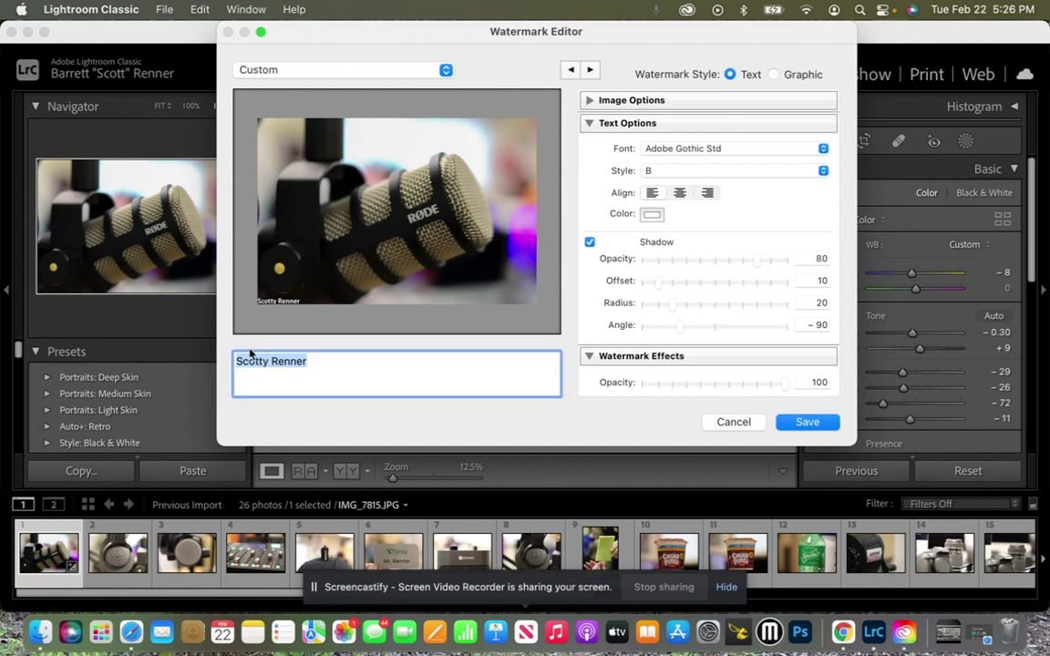
pyautogui.click(652, 215)
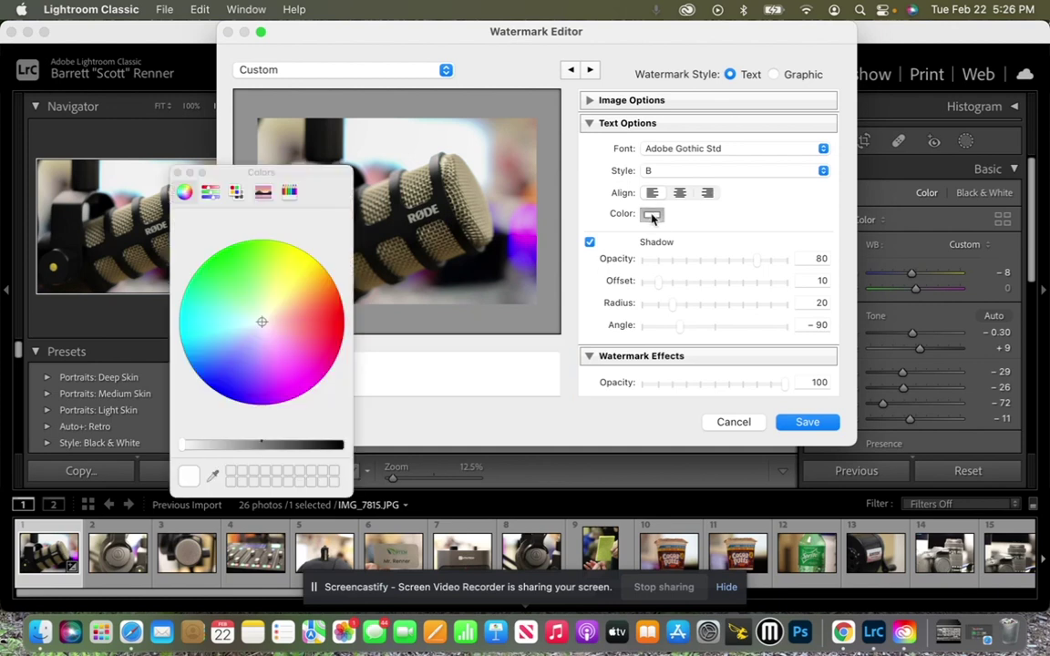
pyautogui.click(234, 258)
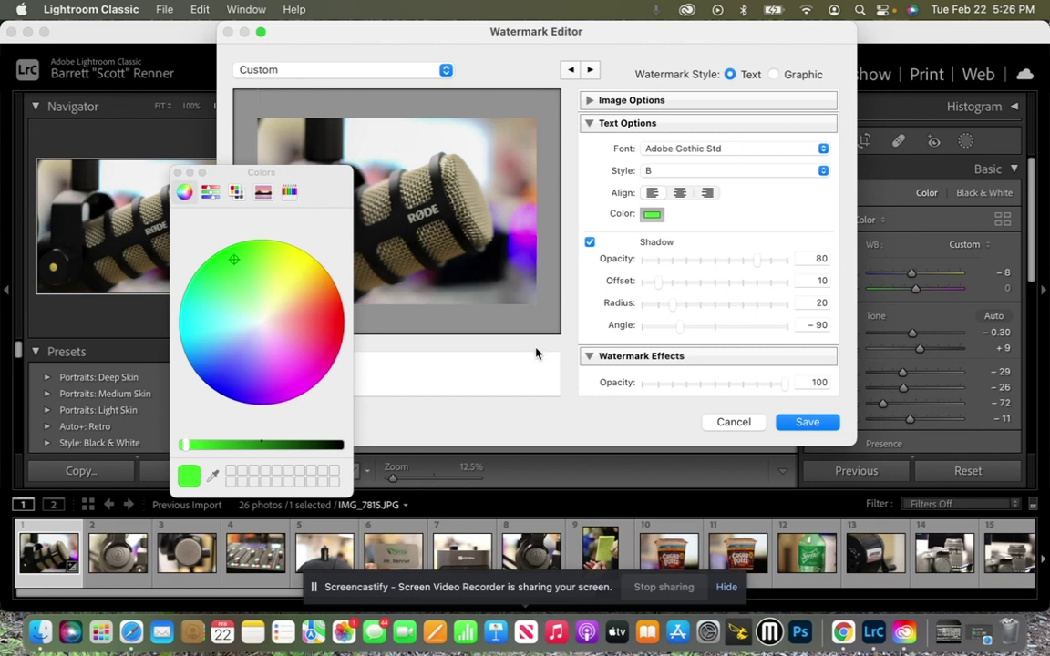
pyautogui.click(179, 172)
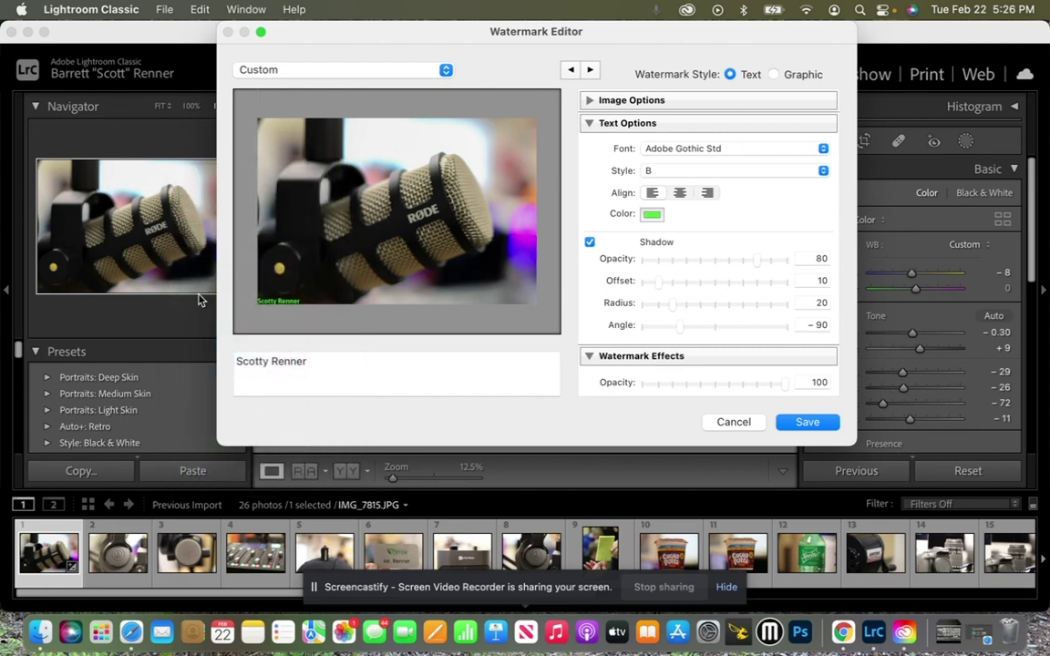
pyautogui.click(651, 215)
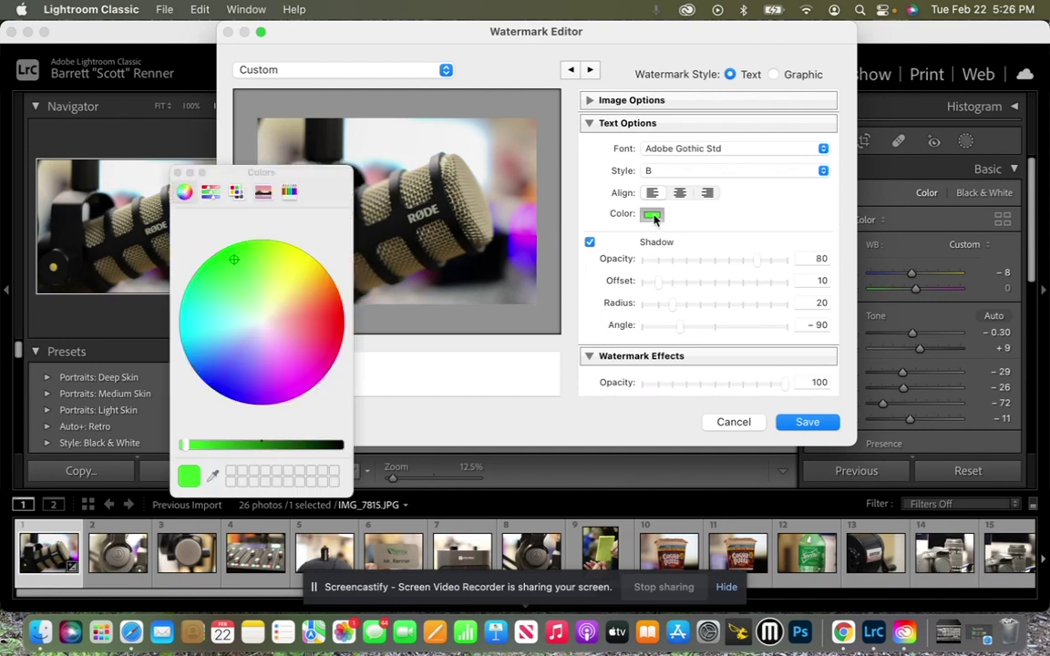
pyautogui.click(258, 322)
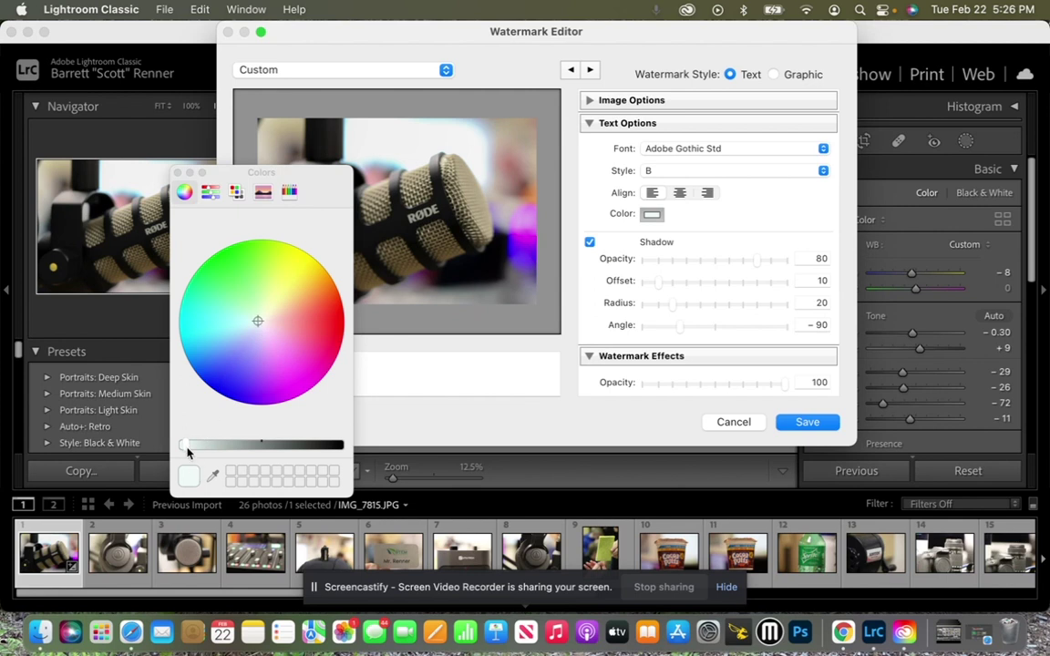
pyautogui.moveTo(188, 450); pyautogui.dragTo(162, 446)
pyautogui.click(180, 173)
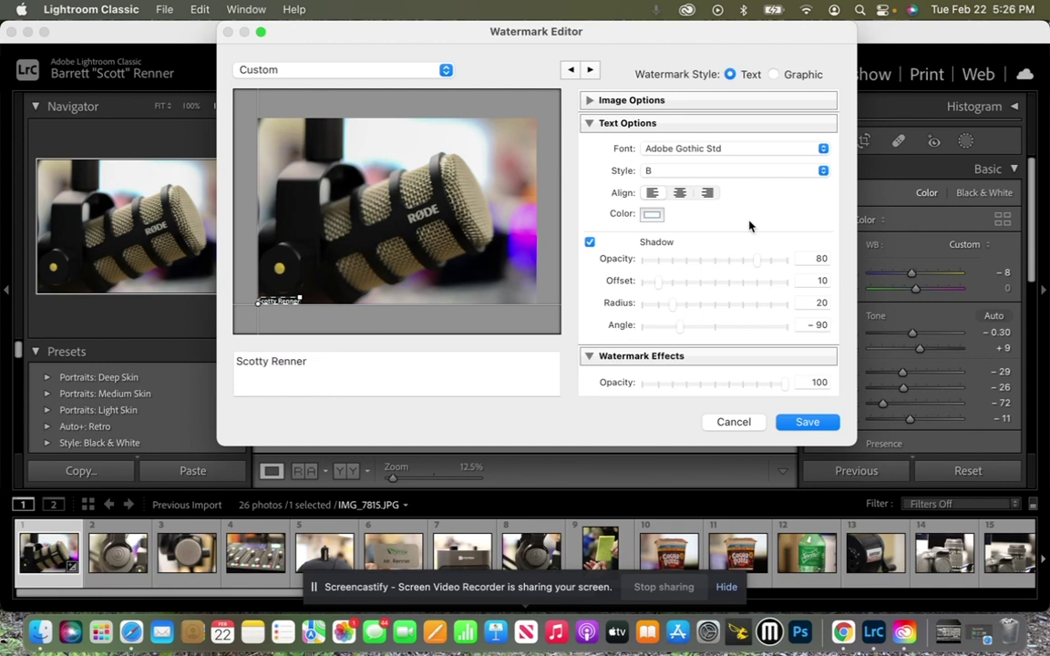
pyautogui.scroll(-5, 765, 238)
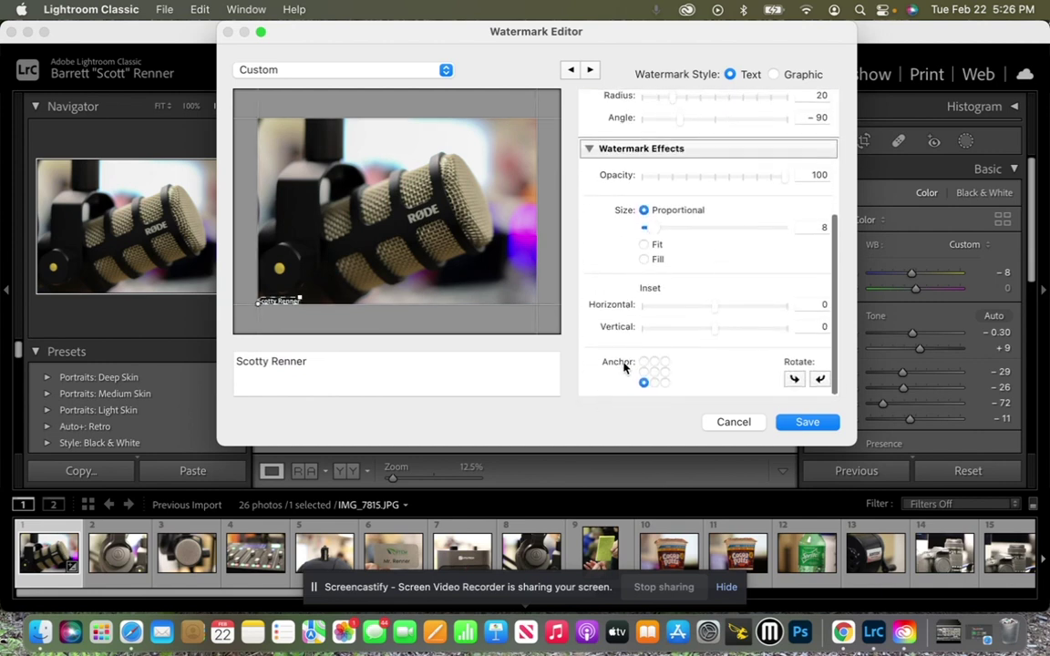
pyautogui.click(666, 384)
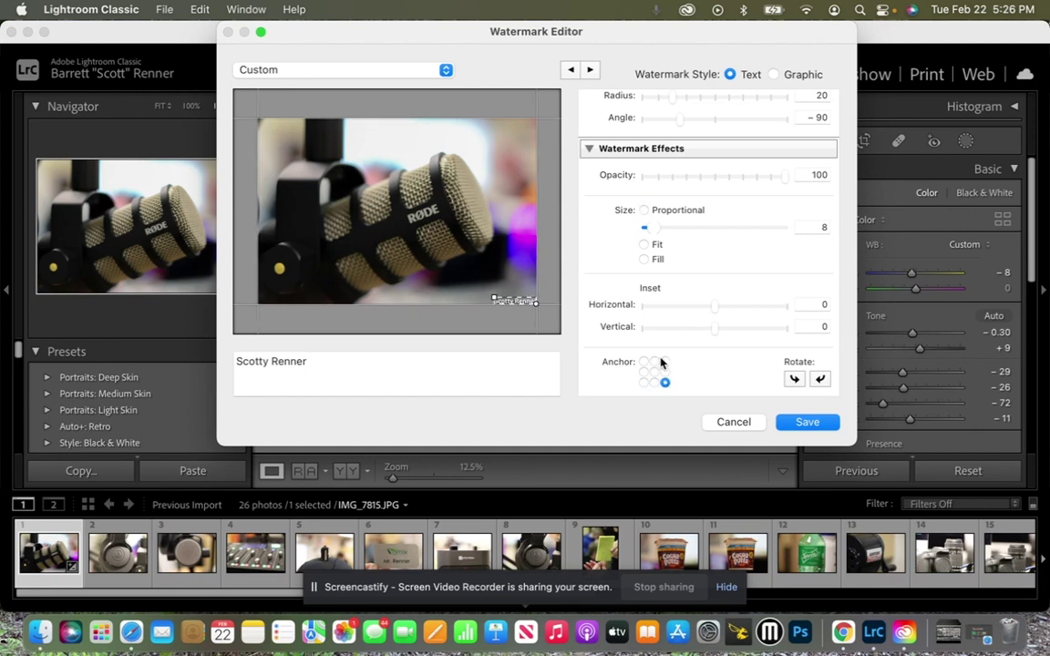
pyautogui.click(666, 362)
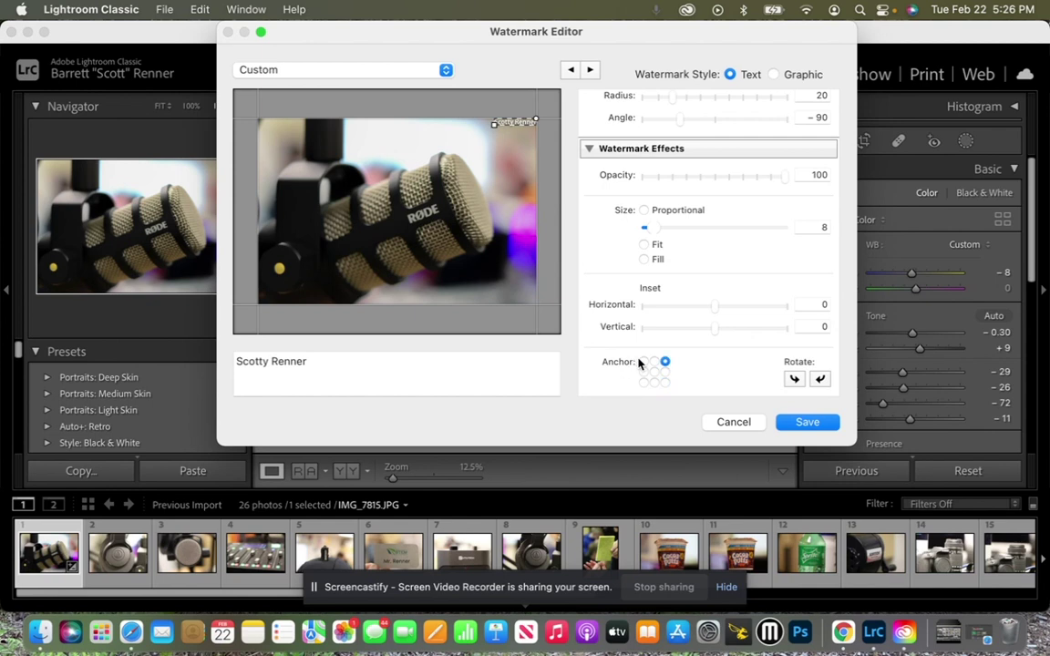
pyautogui.click(644, 361)
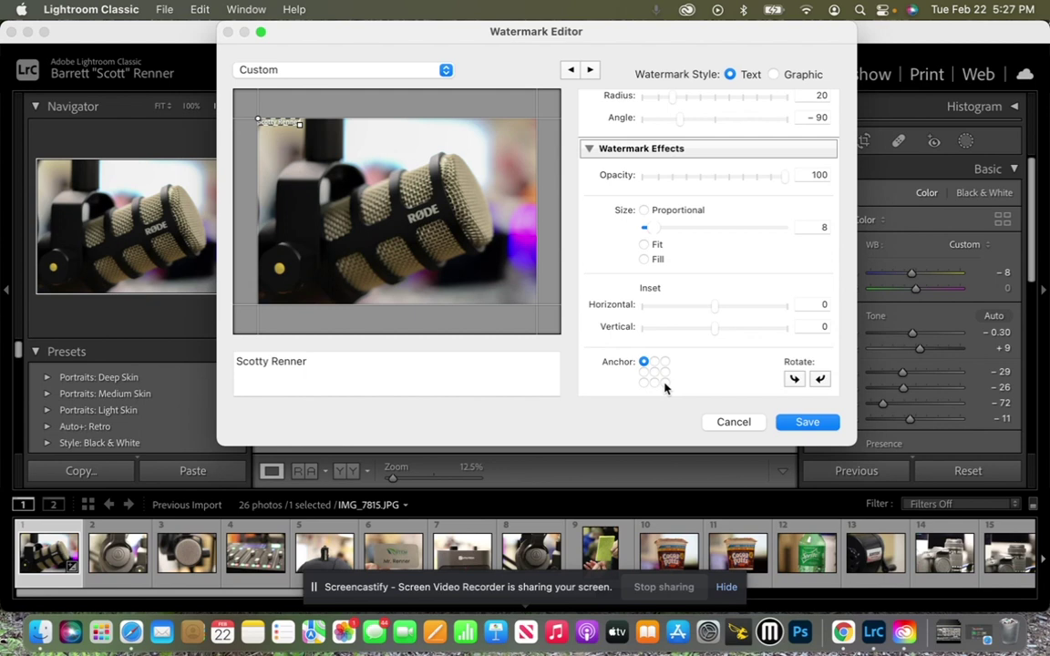
pyautogui.click(665, 383)
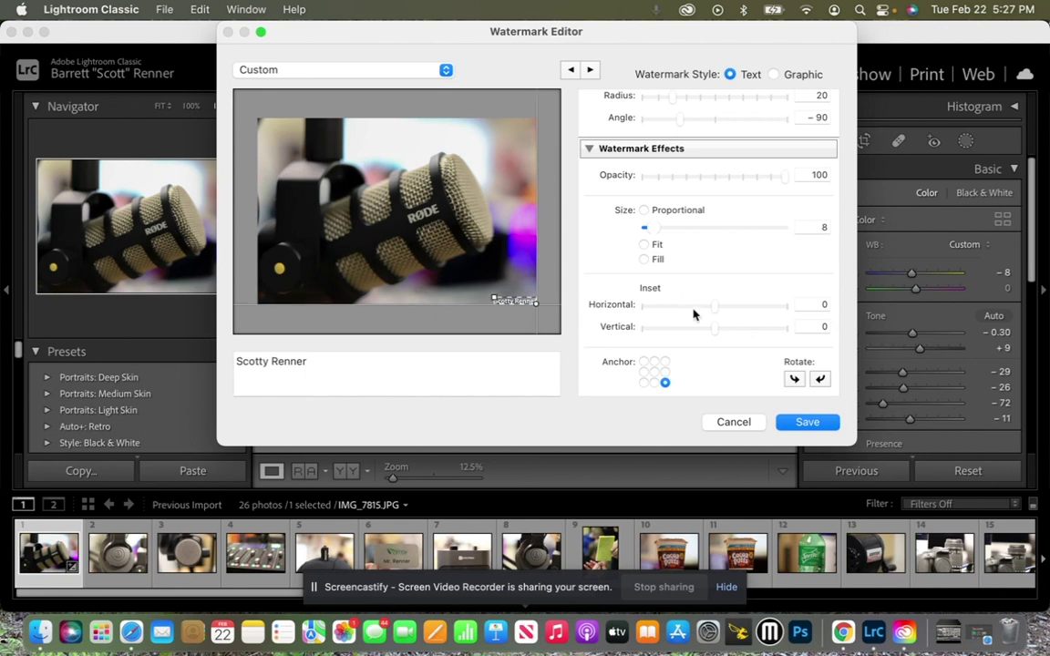
pyautogui.moveTo(715, 309); pyautogui.dragTo(733, 313)
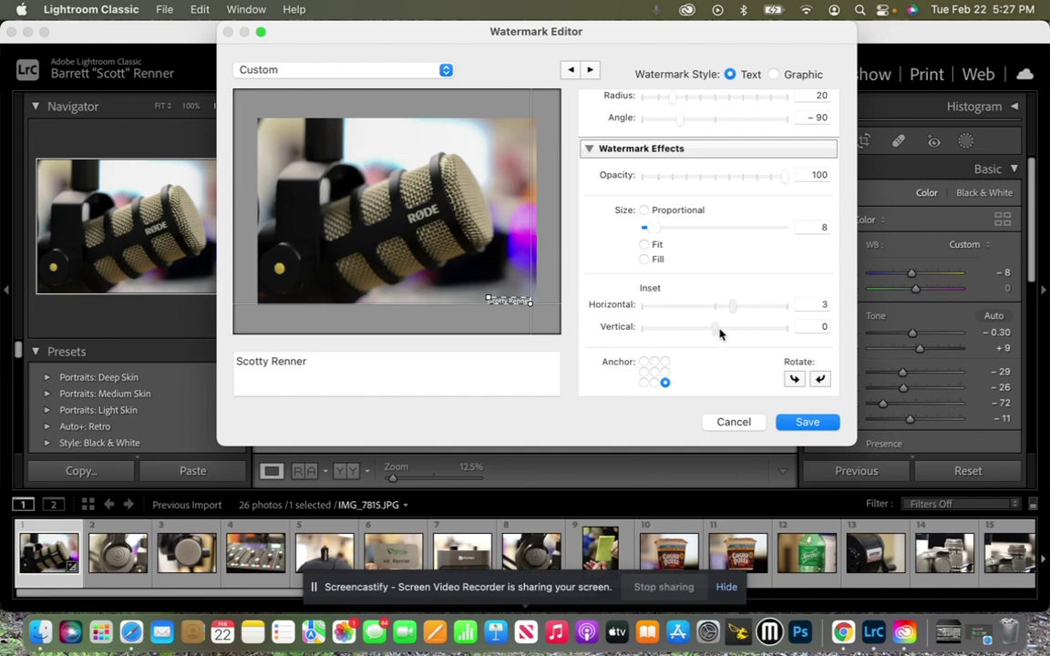
# Step: Raise the watermark's vertical inset to 2 and enlarge the text slightly to size 14
pyautogui.moveTo(719, 332); pyautogui.dragTo(728, 332)
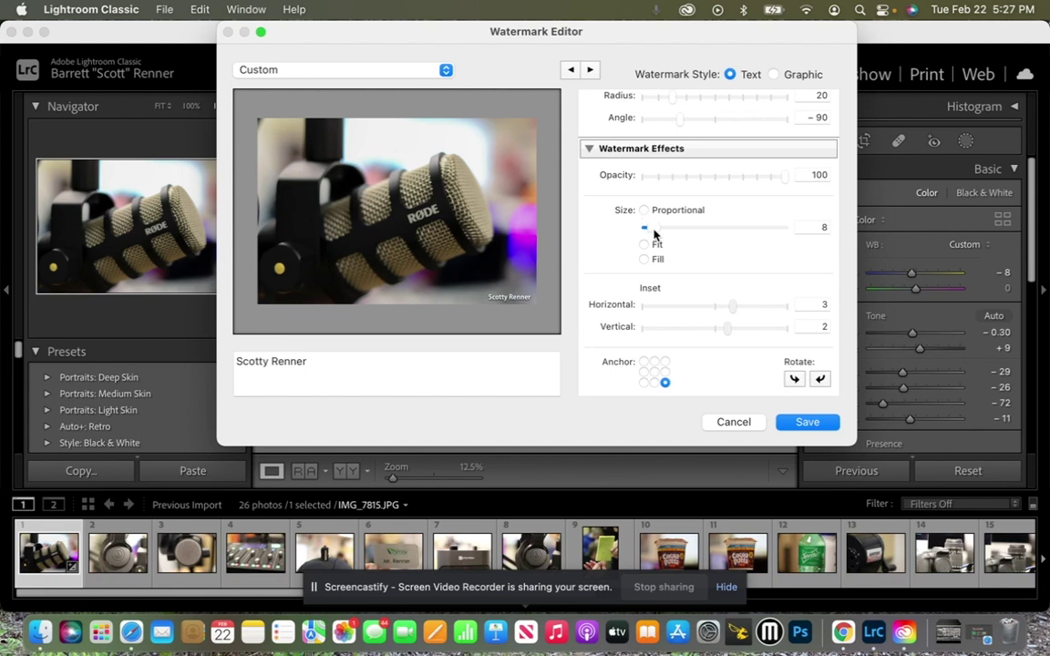
pyautogui.moveTo(654, 235); pyautogui.dragTo(662, 235)
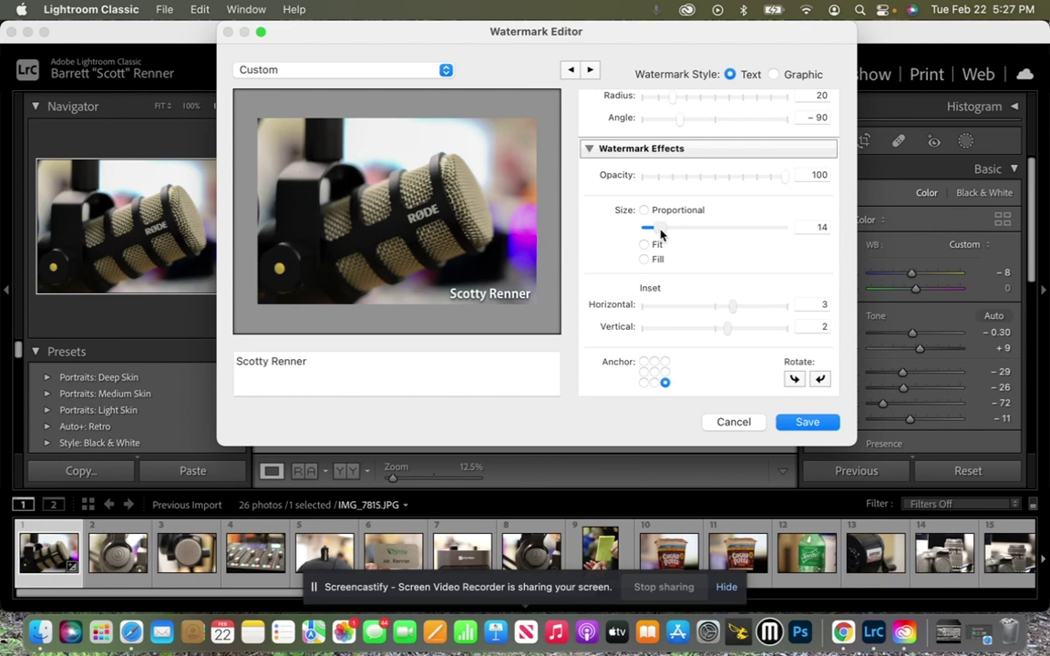
# Step: Test much larger watermark sizes, then bring the size back down to 9
pyautogui.moveTo(662, 235); pyautogui.dragTo(687, 237)
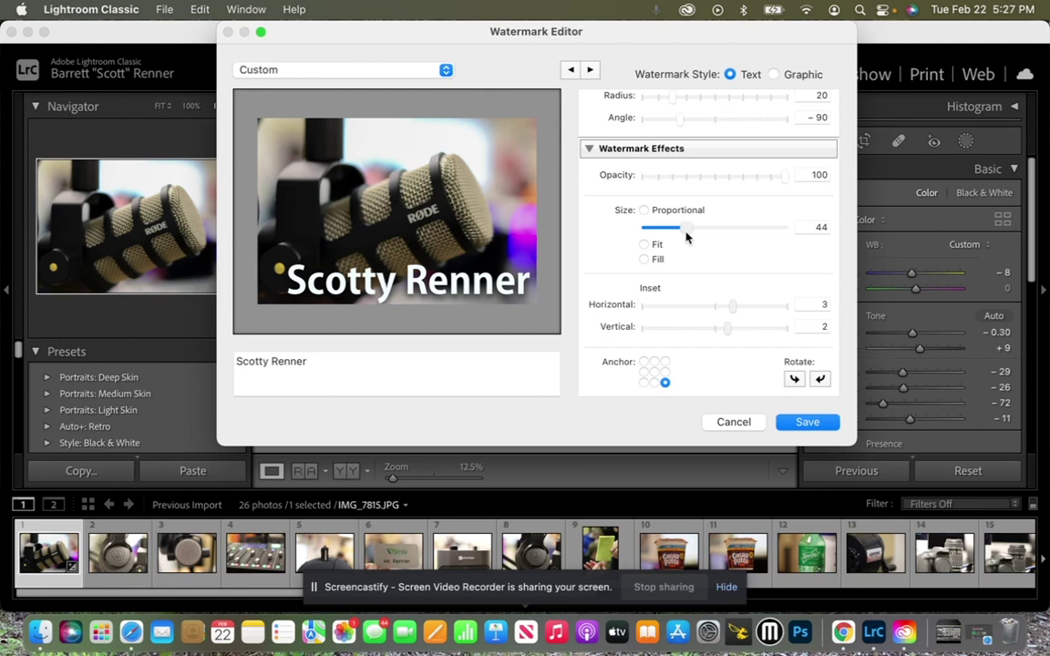
pyautogui.moveTo(686, 237); pyautogui.dragTo(671, 237)
pyautogui.moveTo(660, 238); pyautogui.dragTo(654, 238)
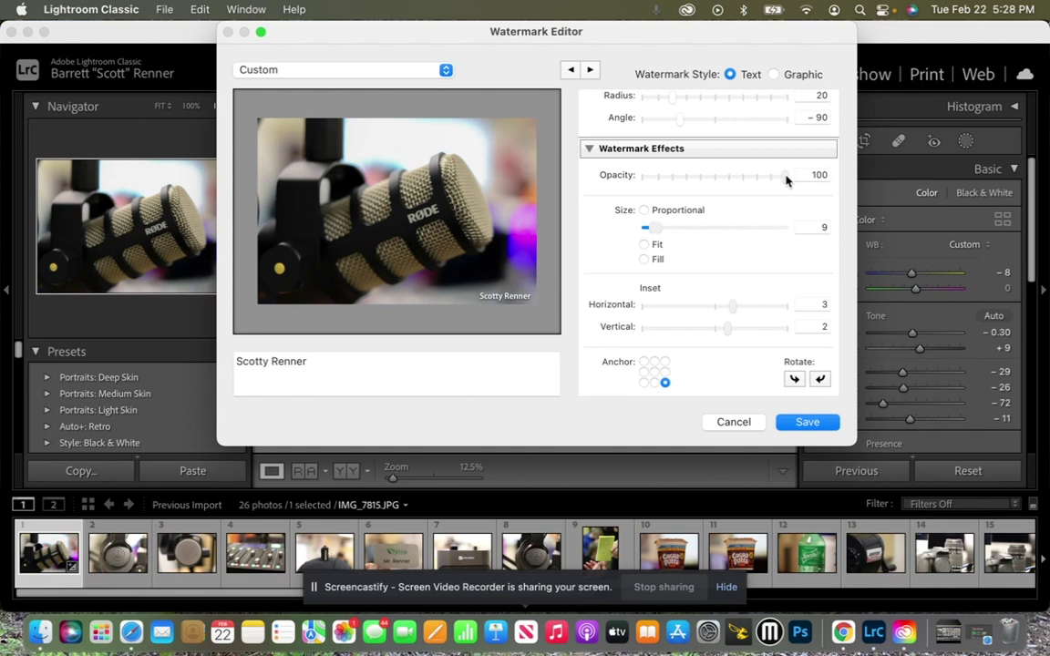
# Step: Lower the watermark opacity to 62 and scroll back up to the Text Options
pyautogui.moveTo(785, 179); pyautogui.dragTo(734, 186)
pyautogui.scroll(4, 675, 219)
pyautogui.scroll(2, 706, 231)
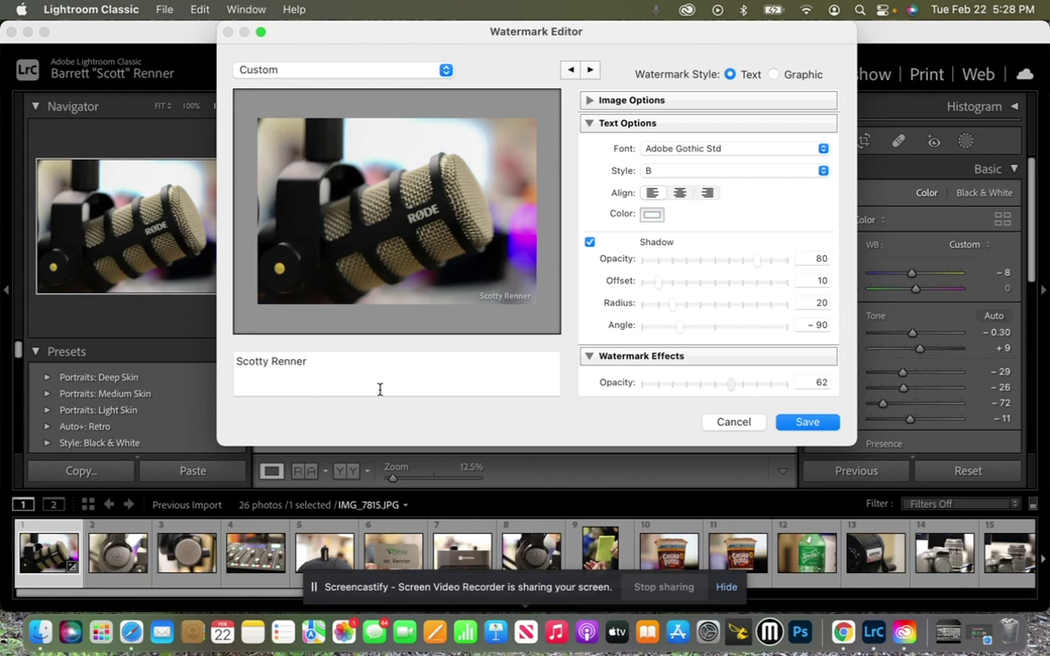
# Step: Save the settings as a new preset named with the photographer's name plus '(BR - White)'
pyautogui.moveTo(490, 288)
pyautogui.click(808, 423)
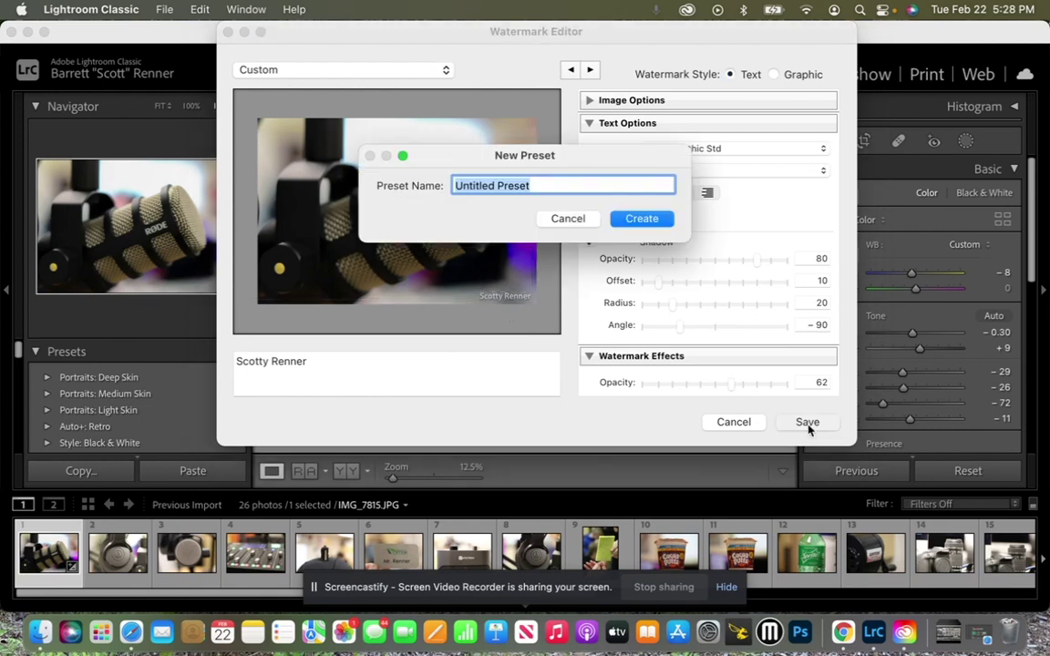
pyautogui.write('scotty')
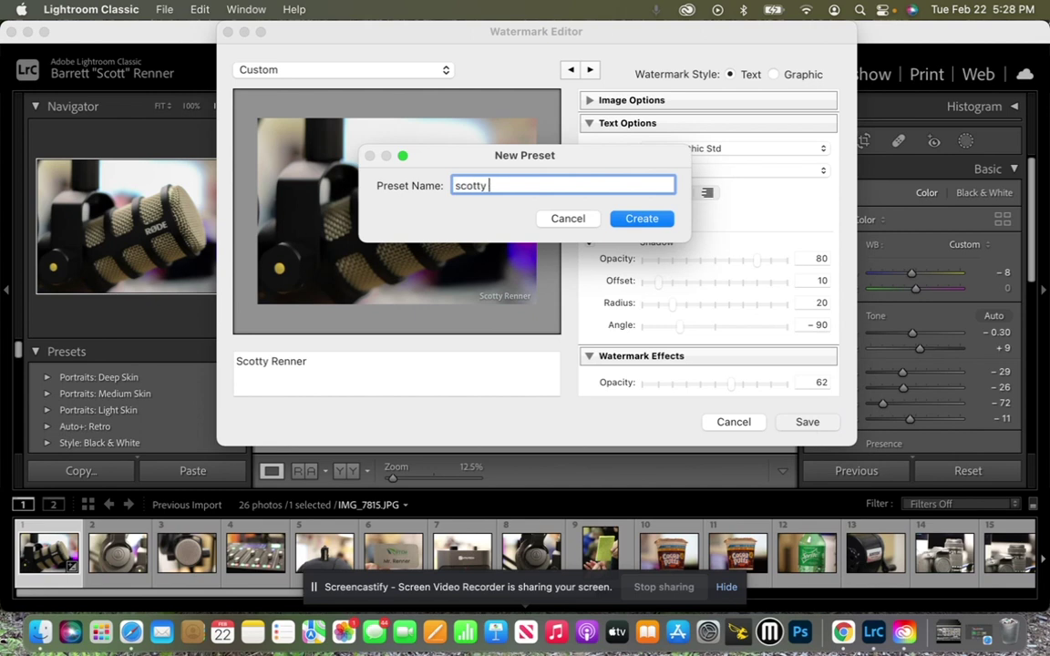
pyautogui.press('super+a')
pyautogui.write('Scotty Renner (BR')
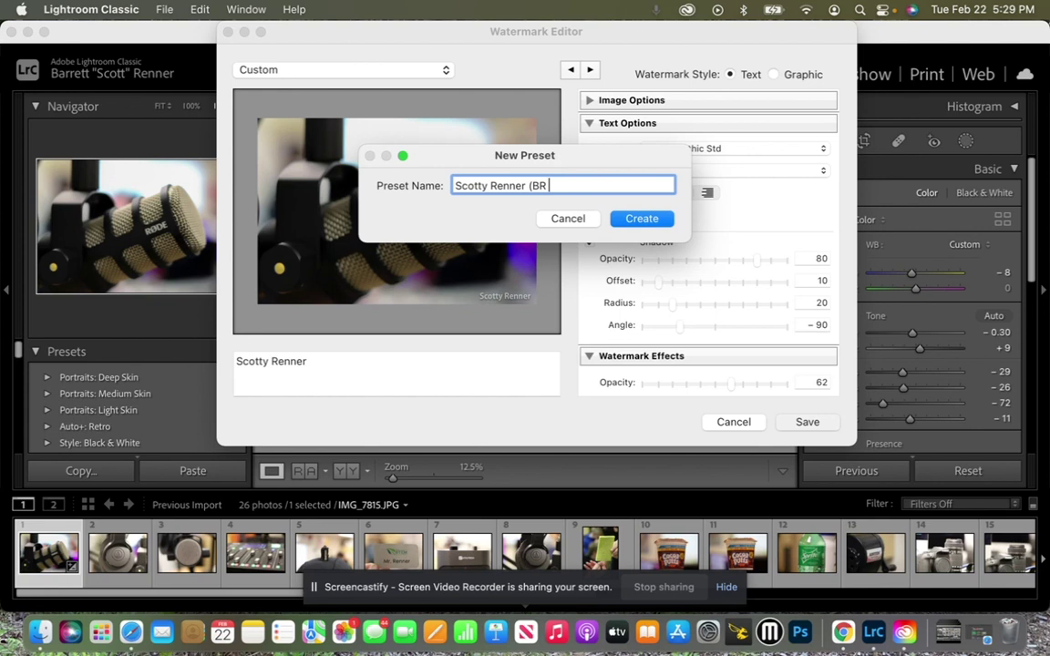
pyautogui.write(' - White)')
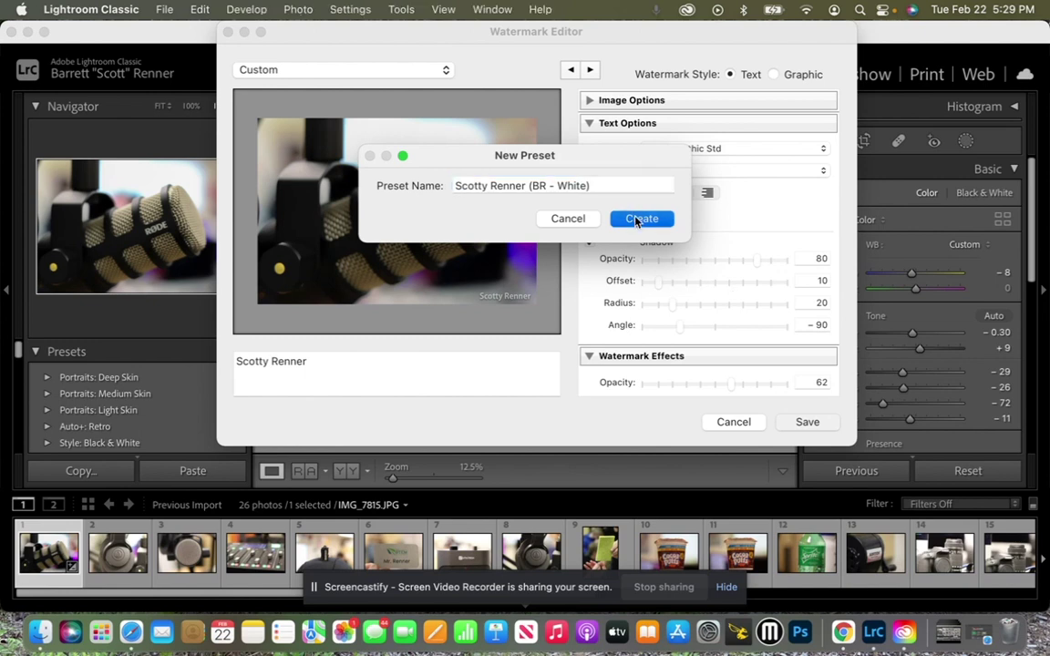
pyautogui.click(639, 218)
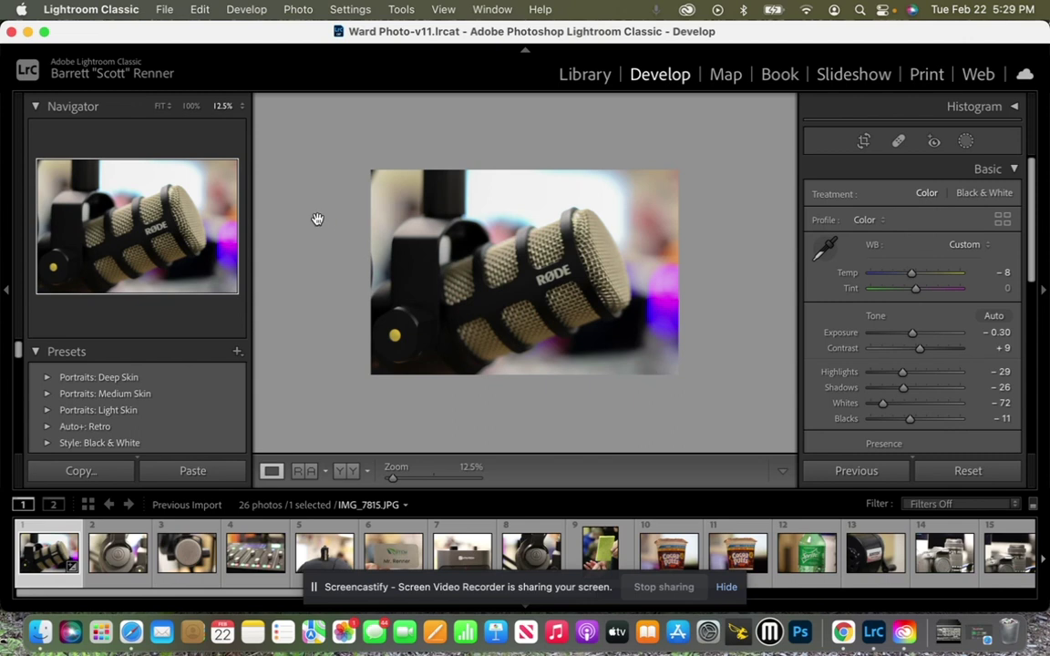
# Step: Reopen the Watermark Editor and load the saved '(BR - White)' preset from the preset list
pyautogui.click(88, 11)
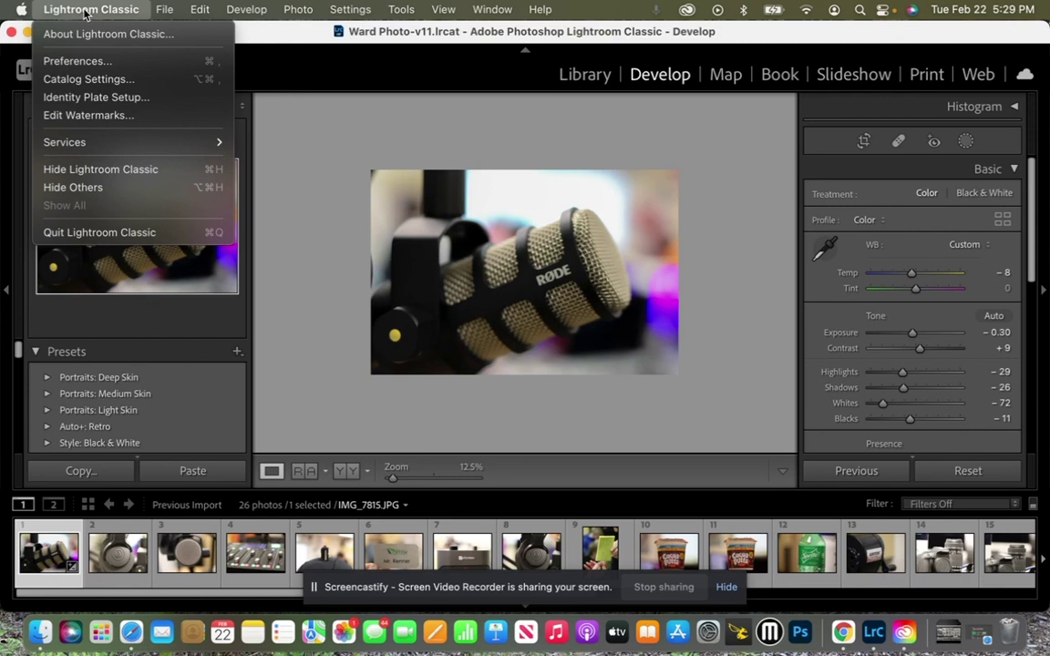
pyautogui.click(88, 114)
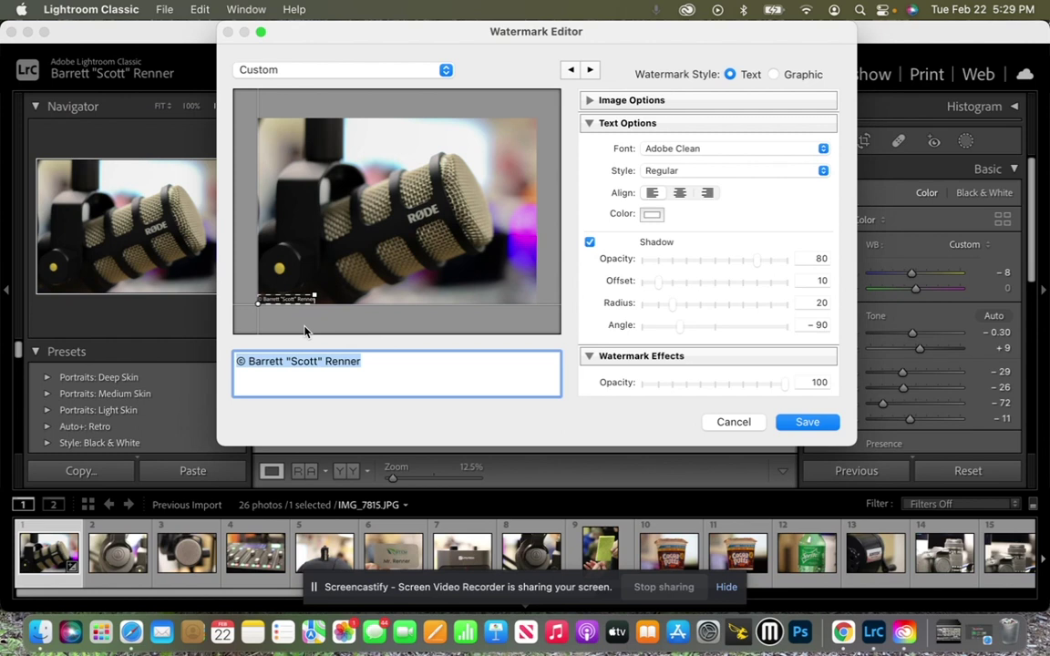
pyautogui.click(315, 70)
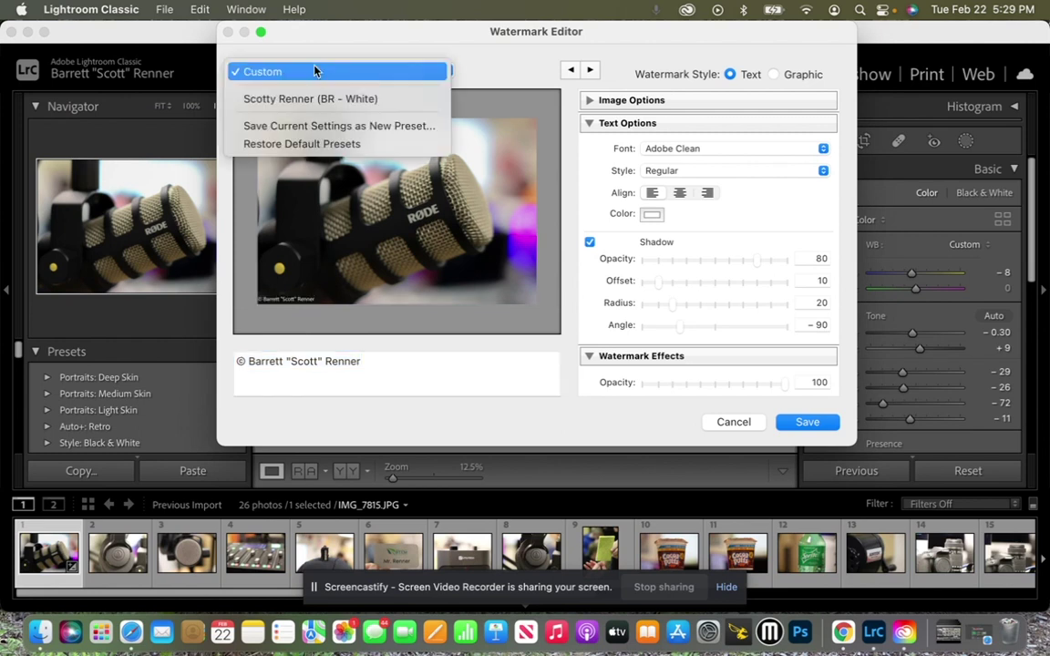
pyautogui.click(263, 100)
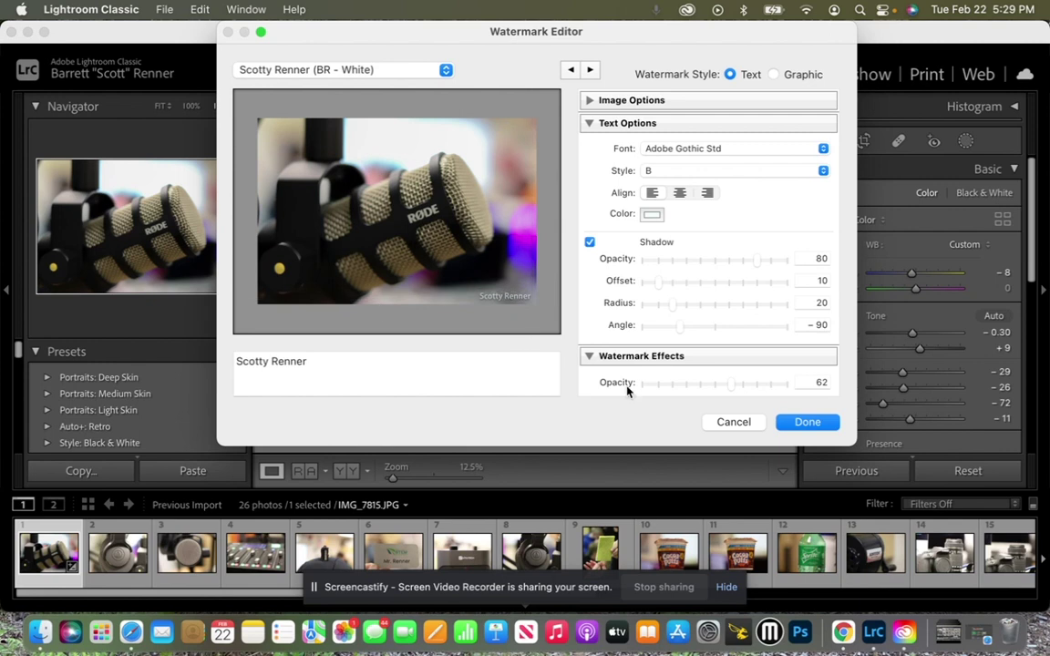
# Step: Cancel, reopen the Watermark Editor, reapply the '(BR - White)' preset, and show its rename/delete options
pyautogui.click(733, 423)
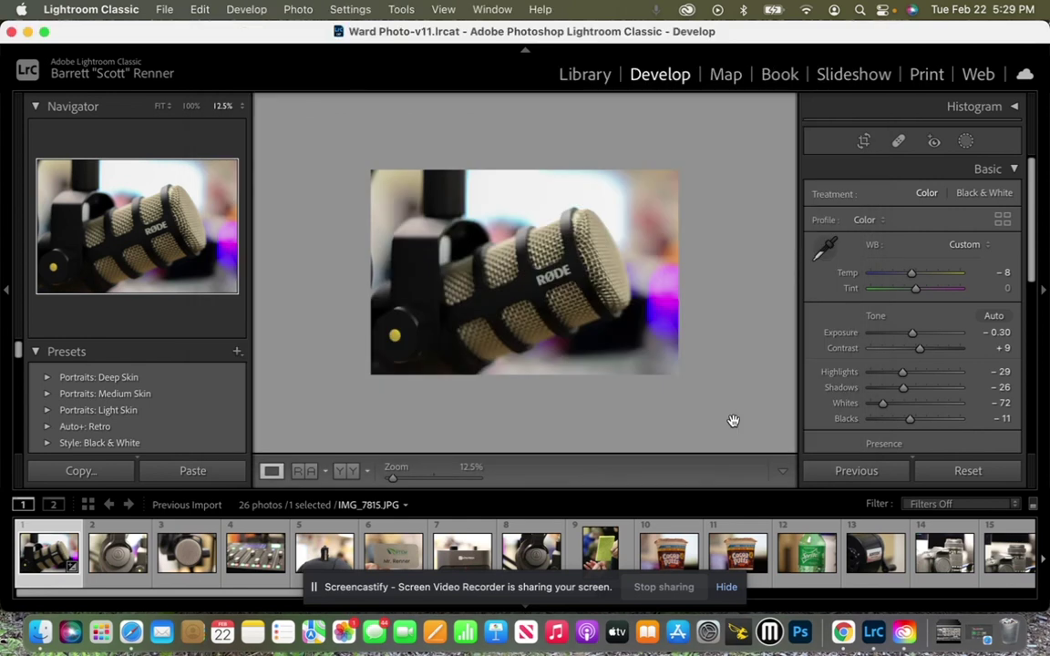
pyautogui.click(78, 11)
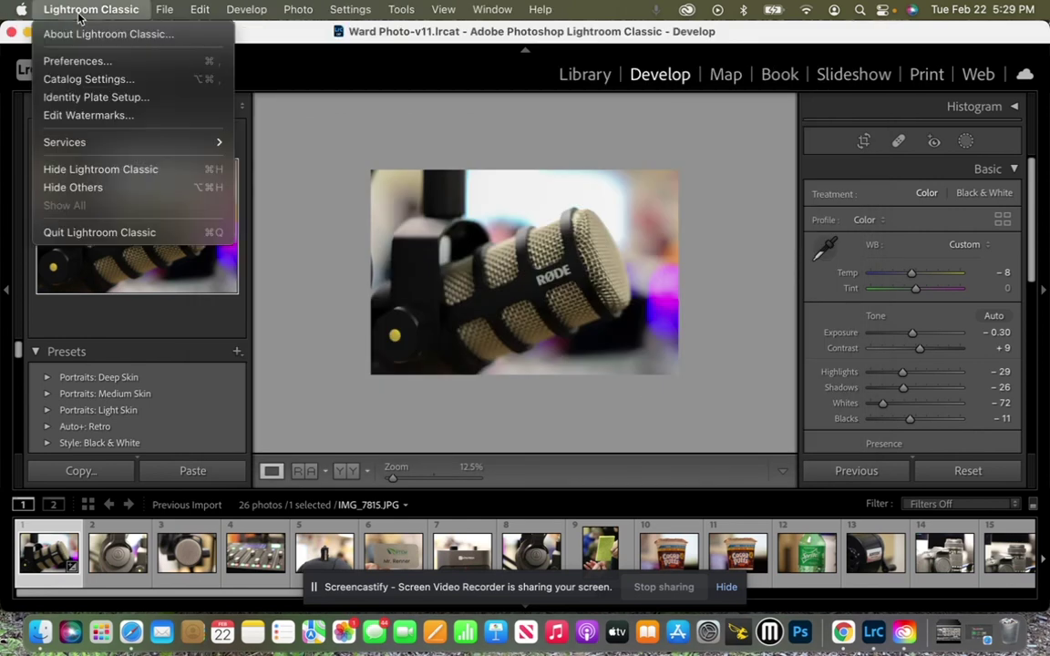
pyautogui.click(103, 116)
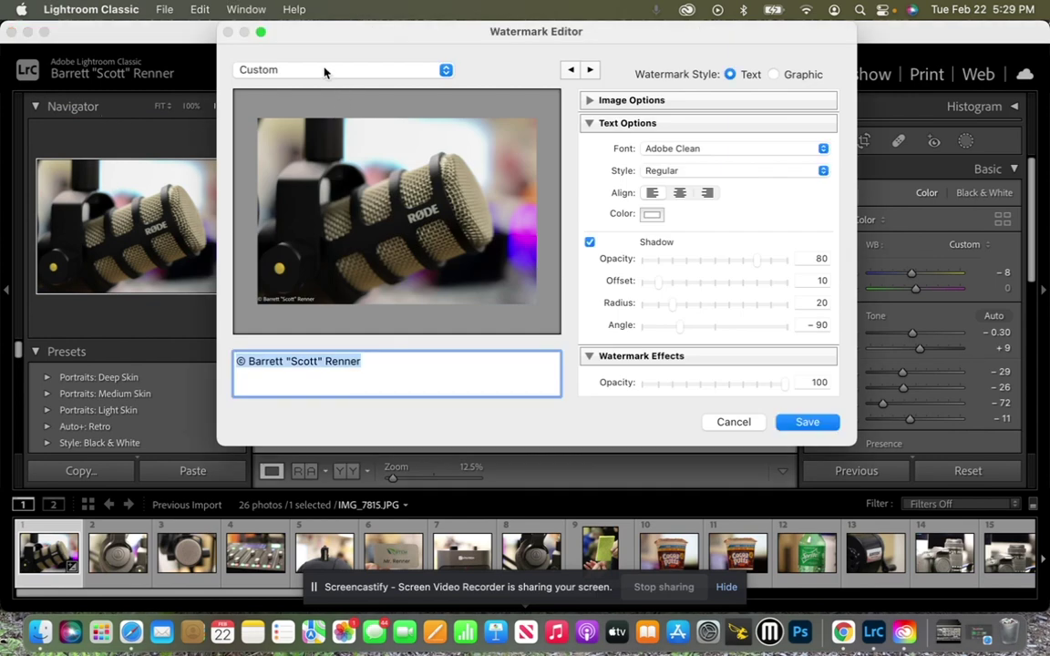
pyautogui.click(325, 72)
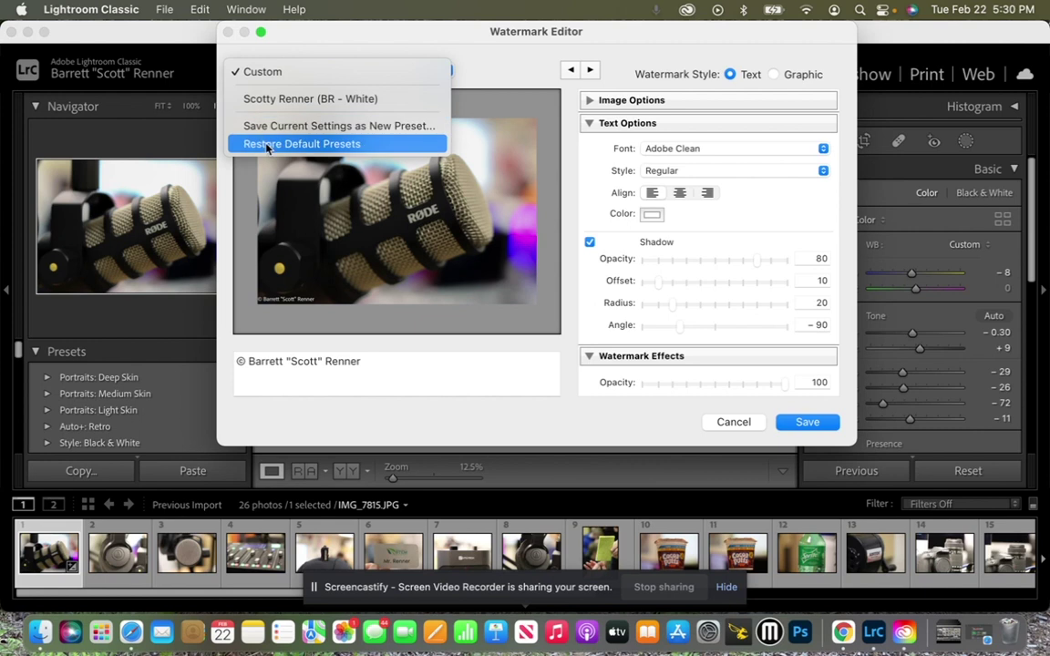
pyautogui.click(305, 102)
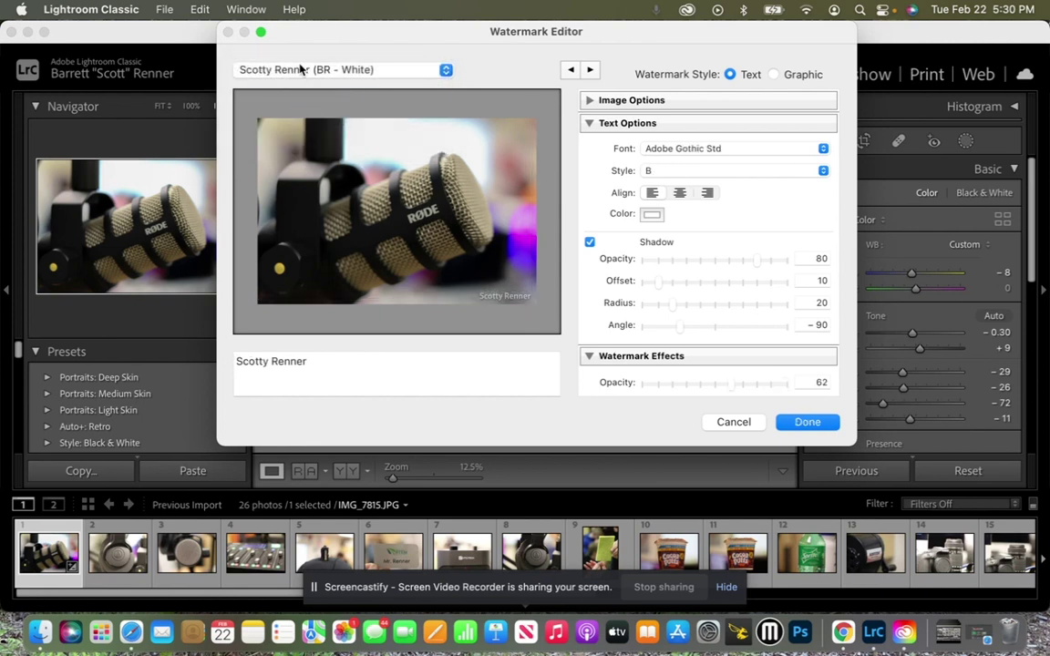
pyautogui.click(299, 71)
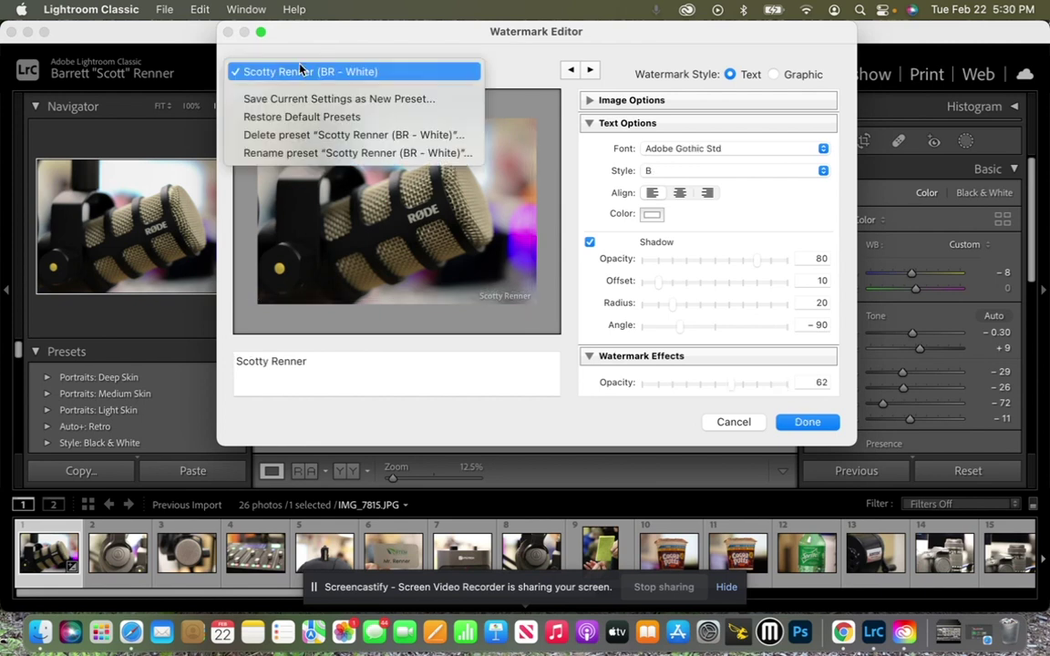